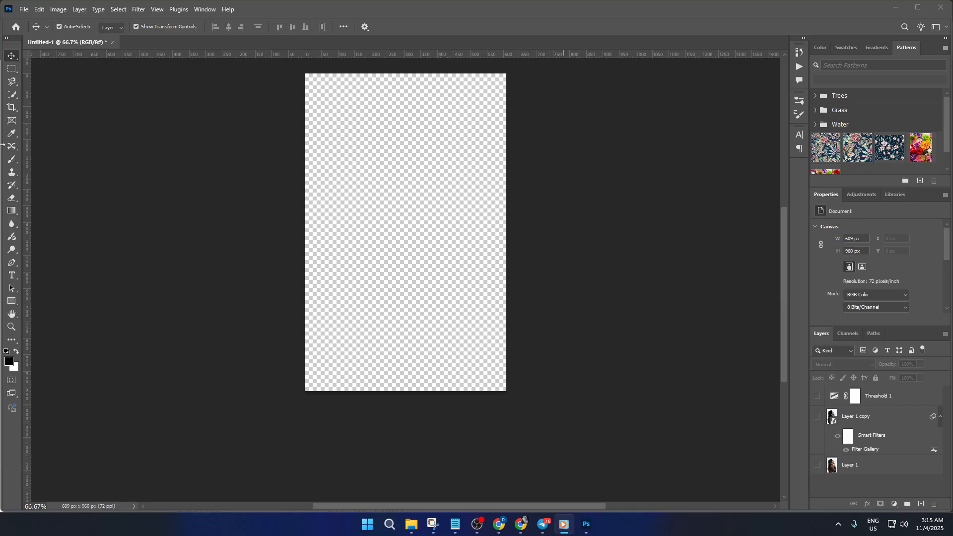
- Activate the Gradient Tool
left_click(11, 215)
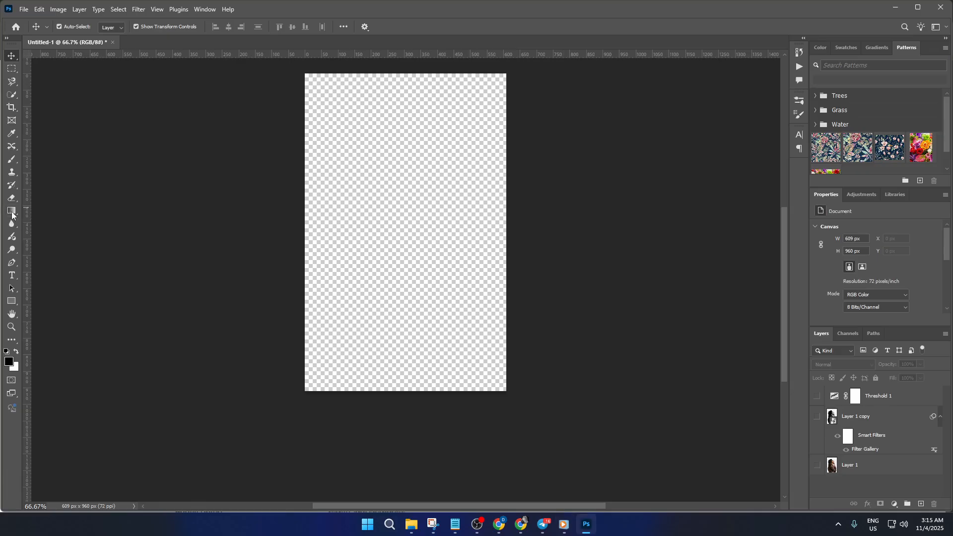
left_click(9, 216)
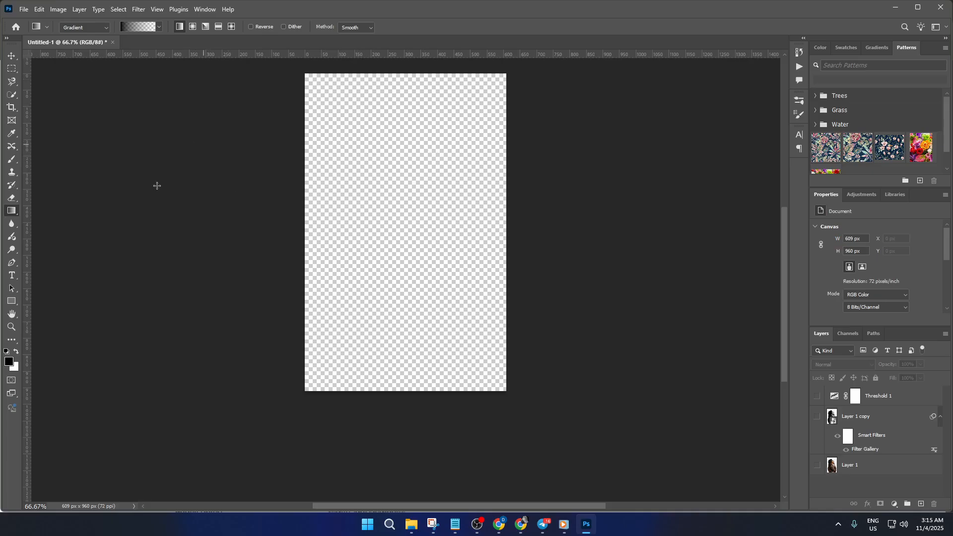
right_click(12, 213)
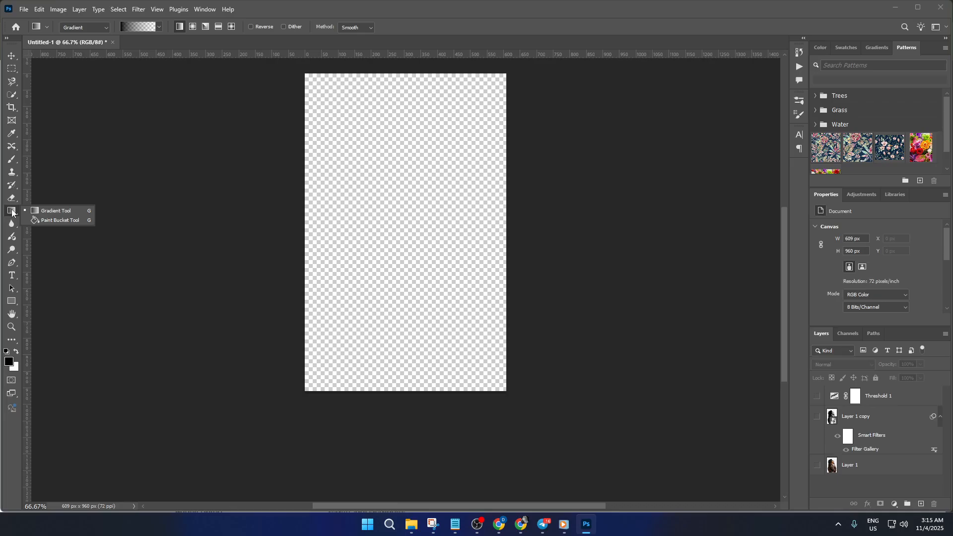
left_click(59, 211)
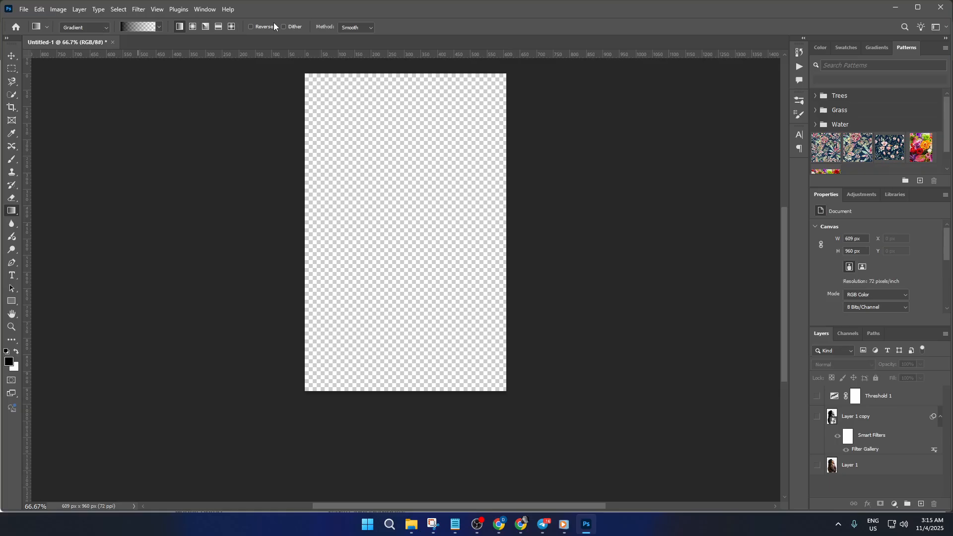
- Try several pink gradient presets from the Pinks group, ending on the purple-to-pink one
left_click(141, 25)
left_click(141, 26)
left_click(141, 26)
scroll(117, 69, "down", 5)
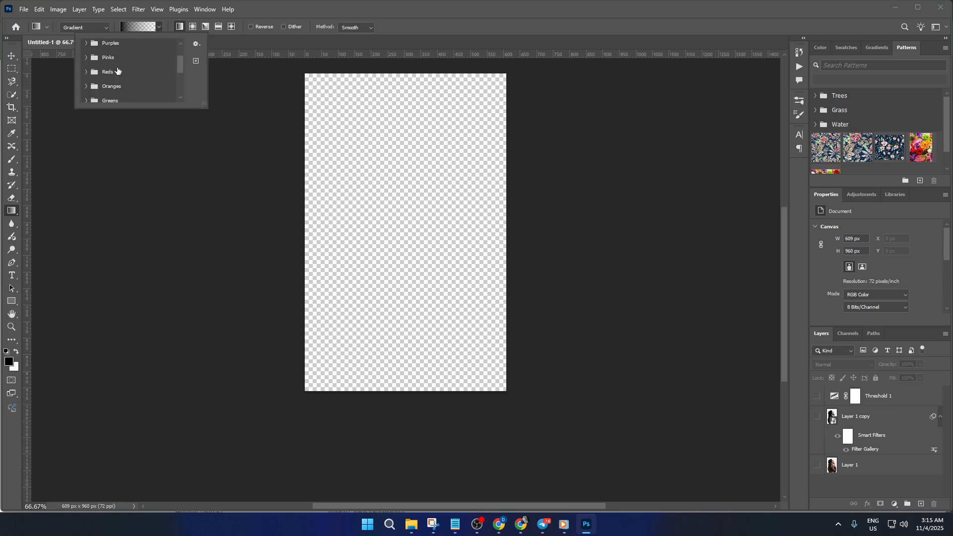
scroll(107, 69, "up", 3)
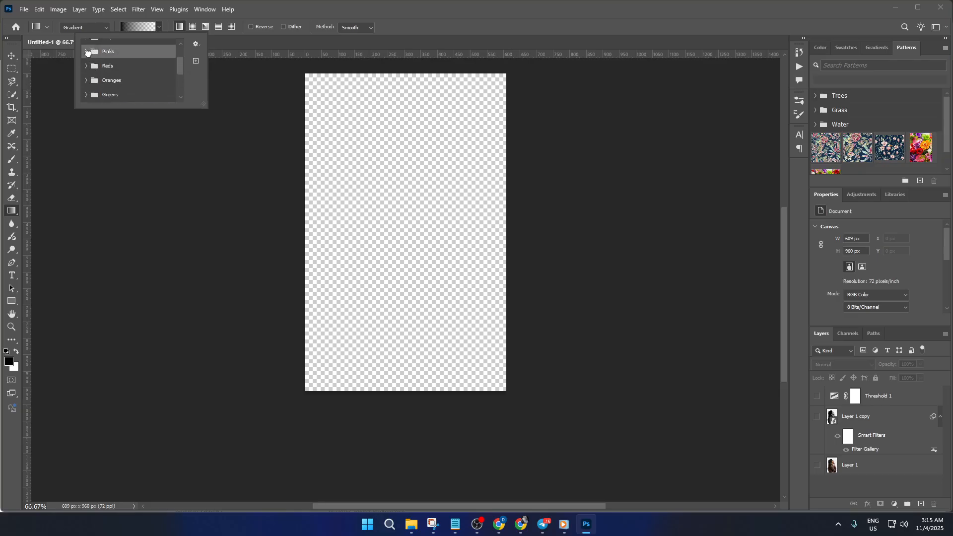
left_click(87, 51)
scroll(103, 81, "down", 1)
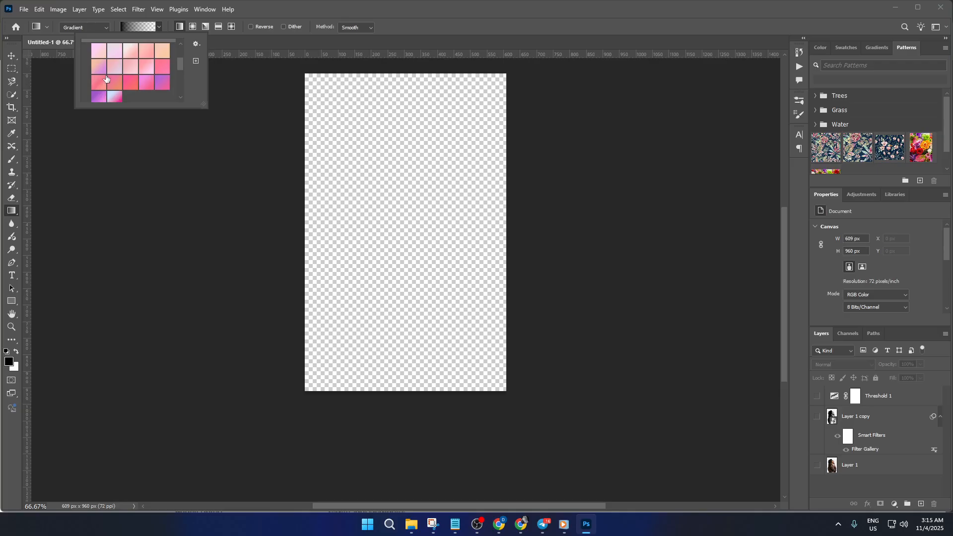
left_click(133, 85)
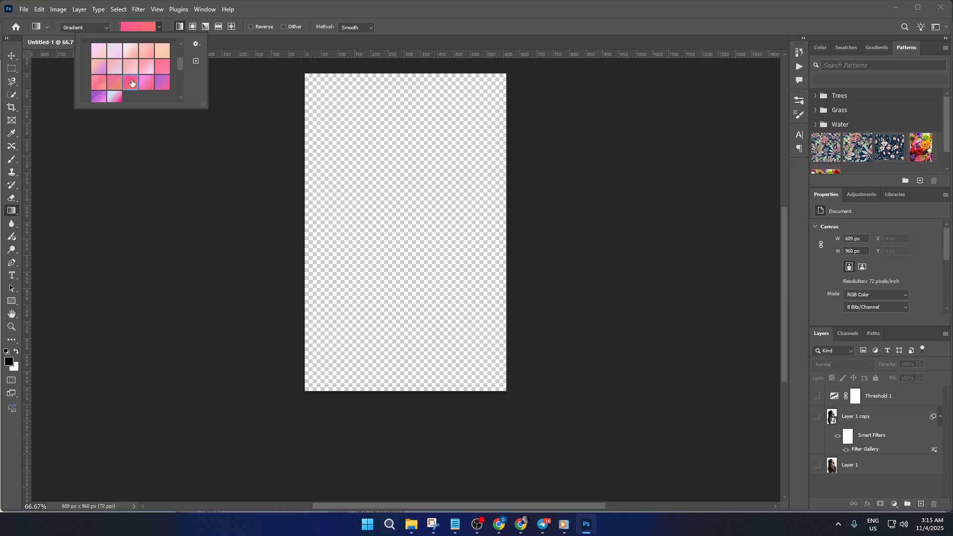
scroll(102, 75, "down", 1)
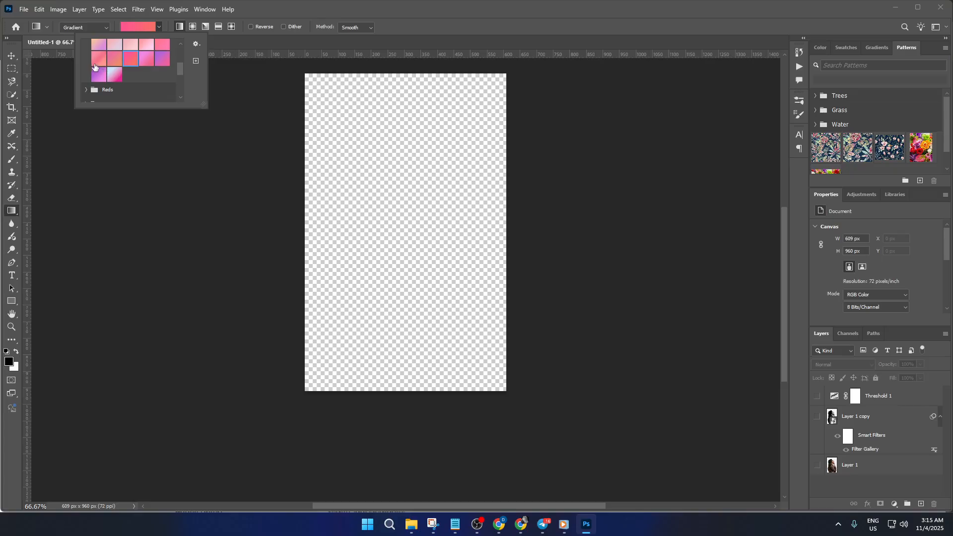
left_click(113, 73)
left_click(155, 59)
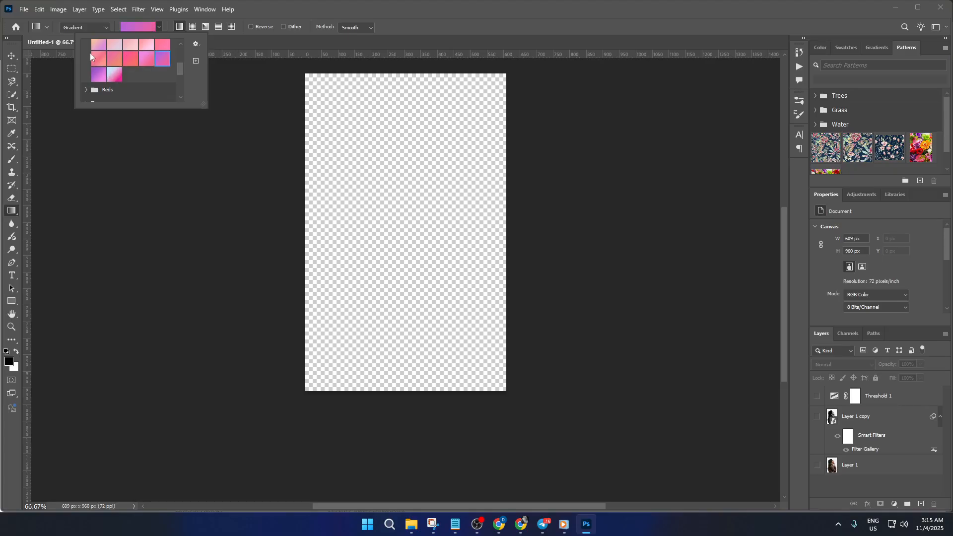
- Expand the Reds and Oranges preset groups and choose the yellow-to-pink gradient from Oranges
left_click(86, 90)
scroll(90, 89, "down", 2)
scroll(94, 82, "down", 1)
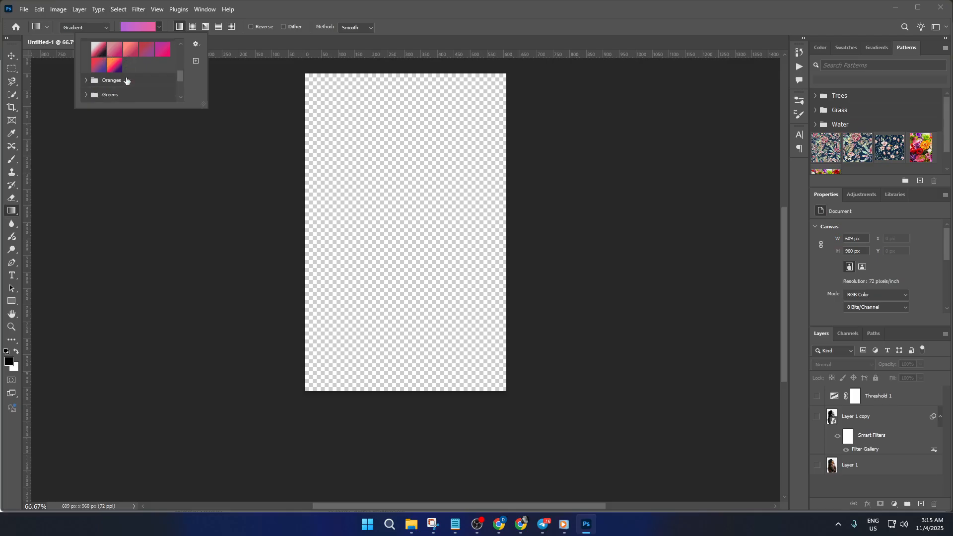
left_click(87, 82)
scroll(141, 92, "down", 1)
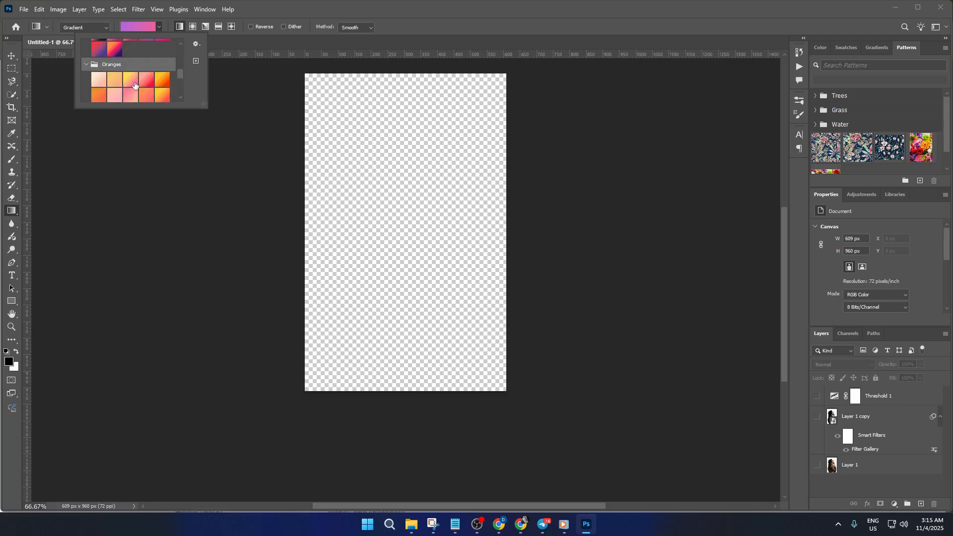
left_click(133, 83)
scroll(136, 89, "down", 2)
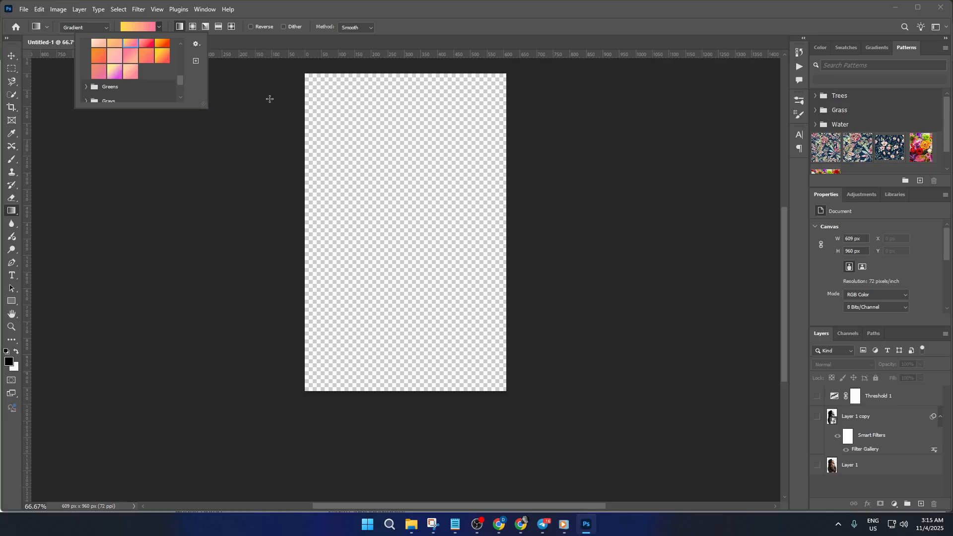
left_click(153, 28)
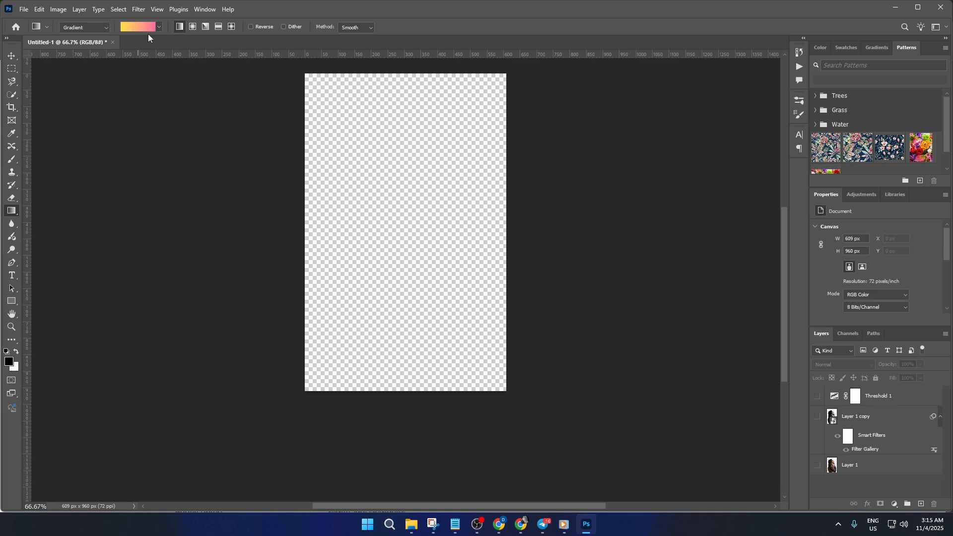
- Examine the gradient type choices, the saved tool presets, and the gradient preset list with its display options
left_click(67, 28)
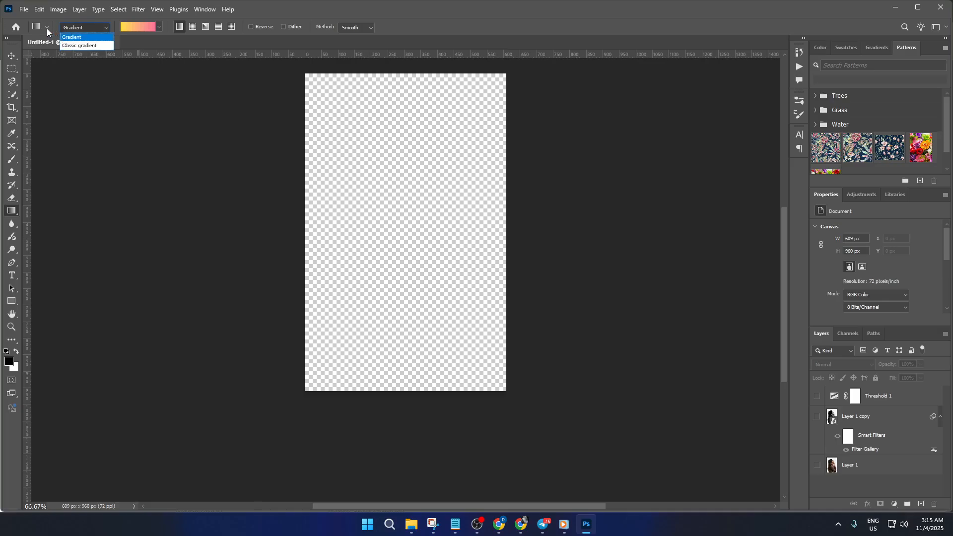
left_click(46, 28)
left_click(46, 28)
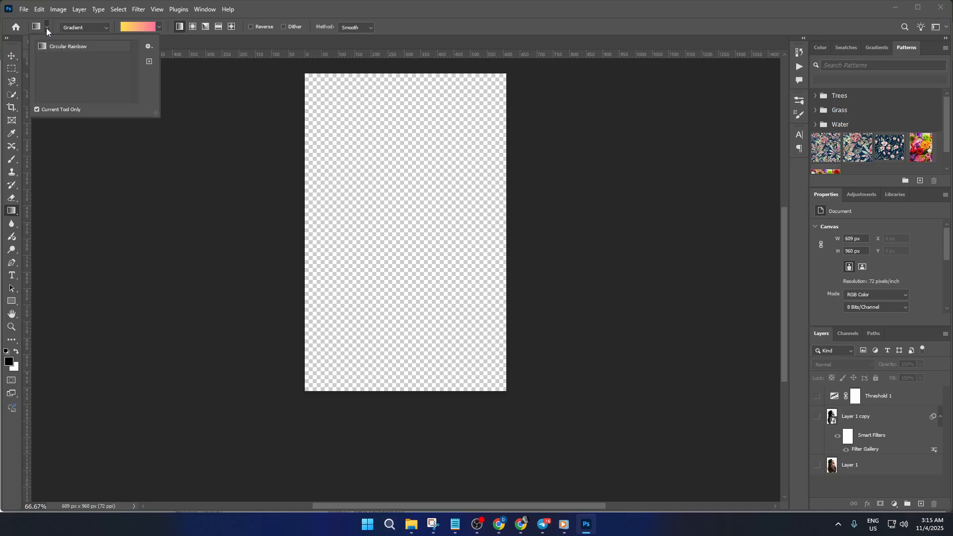
left_click(46, 28)
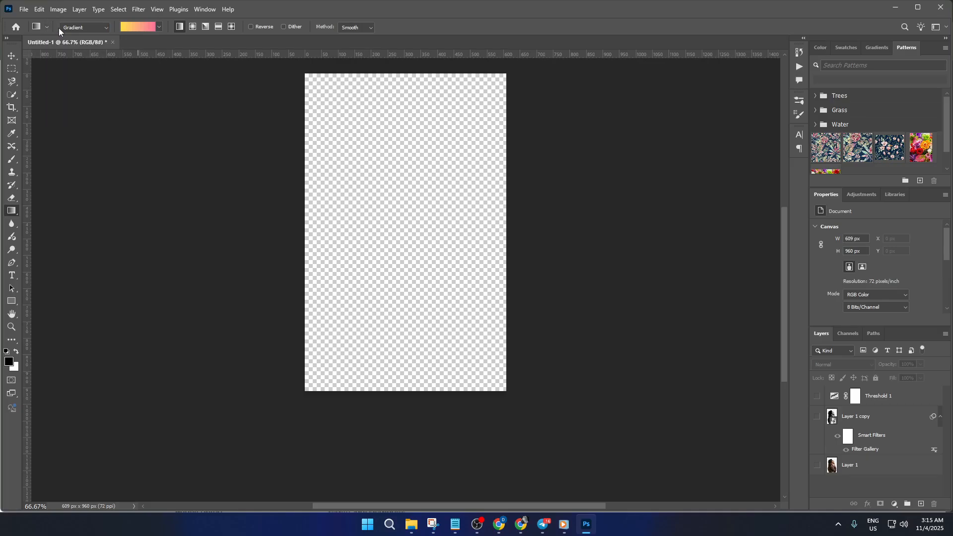
right_click(343, 117)
scroll(409, 186, "down", 2)
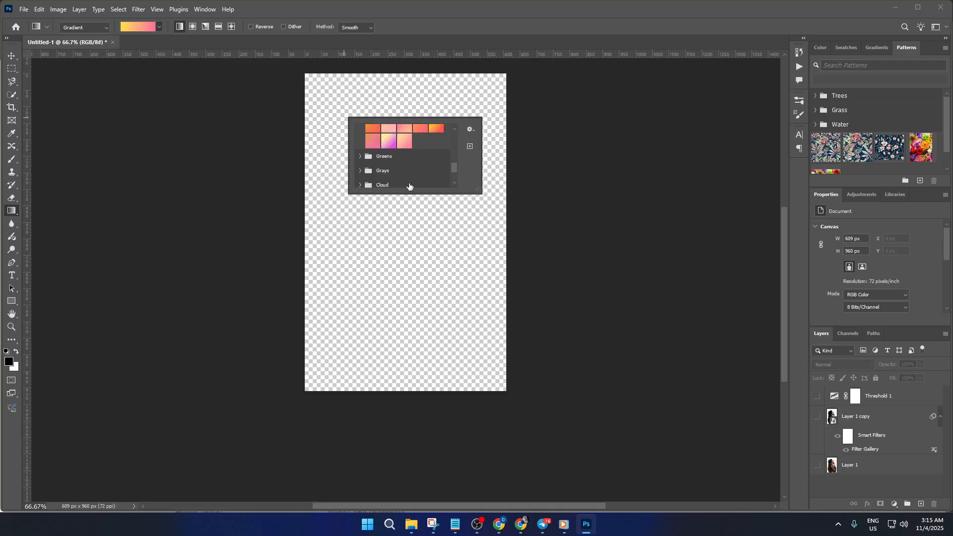
scroll(410, 187, "down", 3)
scroll(432, 170, "up", 2)
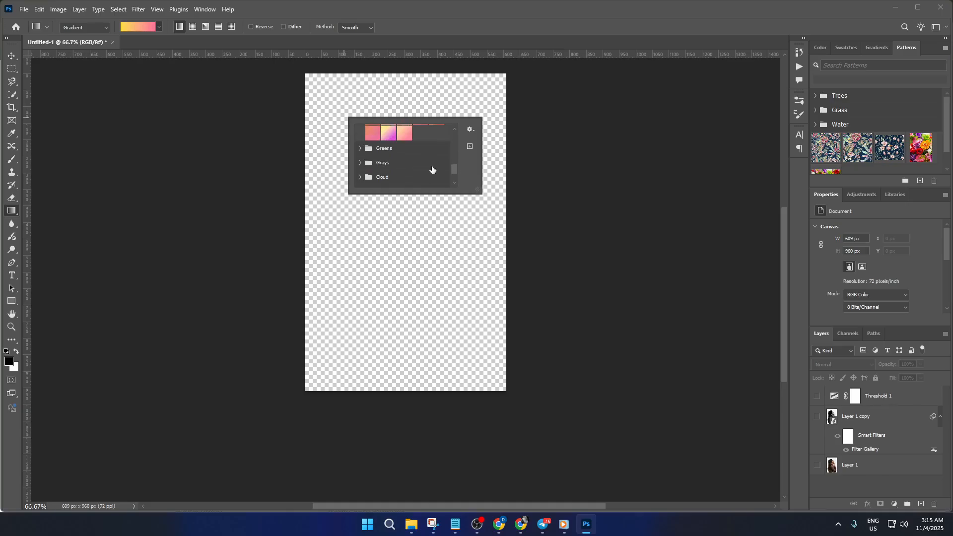
scroll(433, 170, "up", 2)
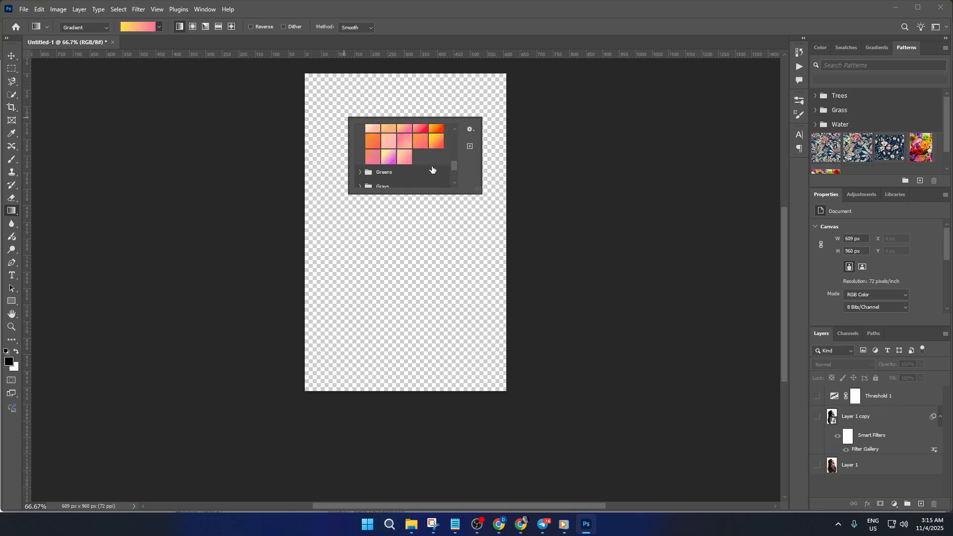
left_click(470, 130)
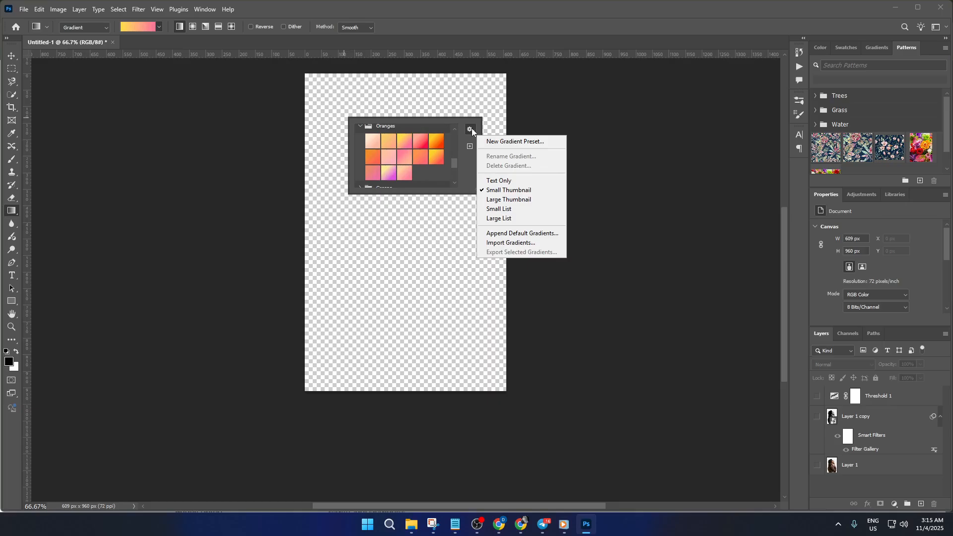
left_click(471, 128)
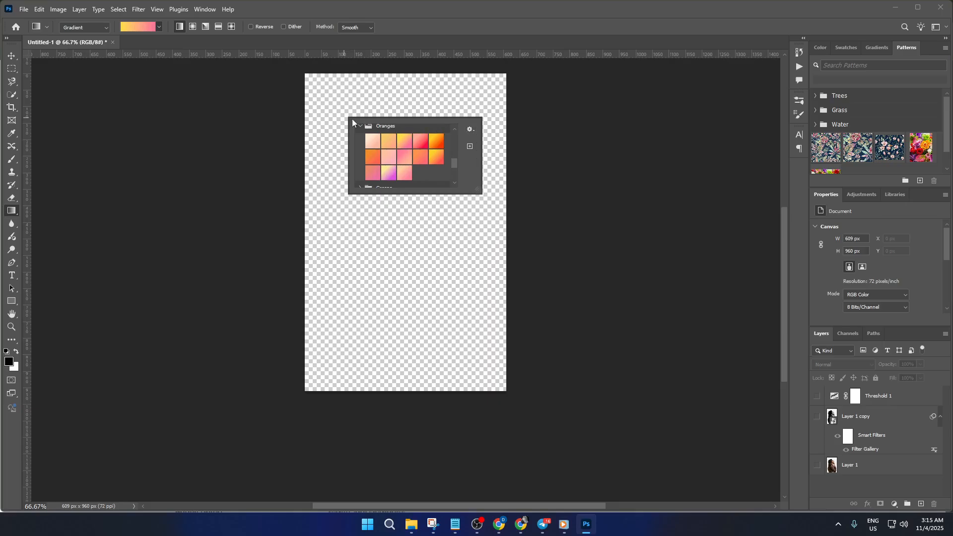
left_click(311, 97)
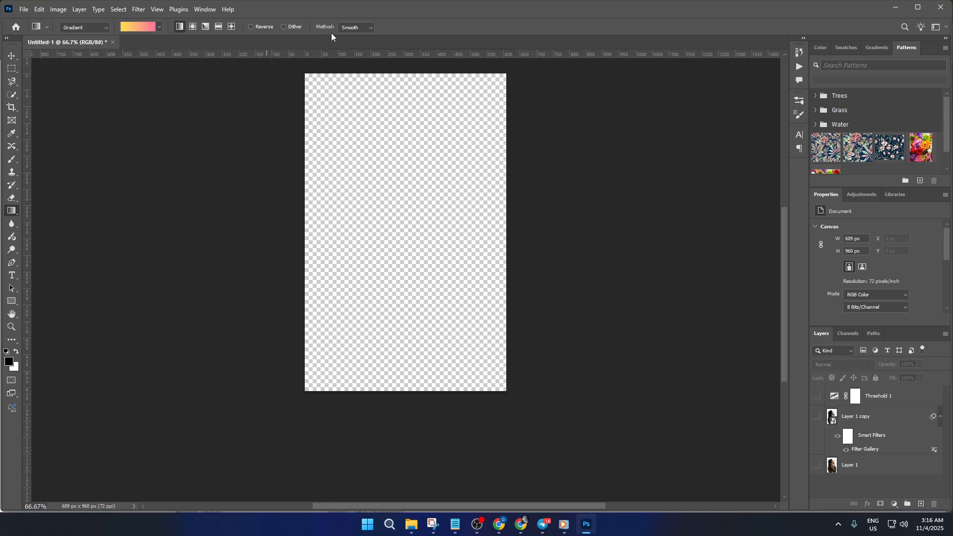
- Try the Dither and Reverse options of the gradient
left_click(153, 28)
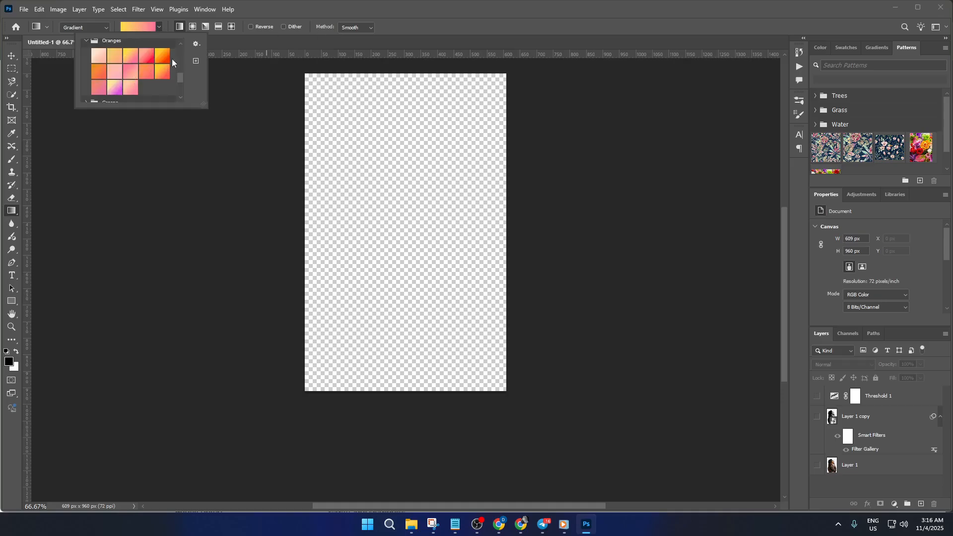
left_click(302, 28)
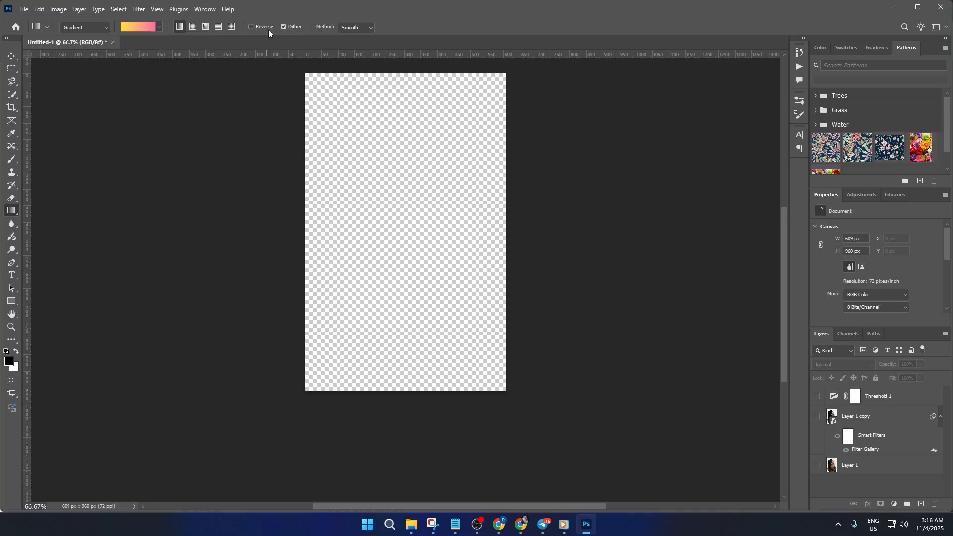
left_click(254, 28)
left_click(250, 28)
- Draw a linear yellow-to-pink gradient fill diagonally from the canvas's upper-left corner to near its lower-right corner, at about -57°, and nudge its midpoint
left_click_drag(299, 70, 482, 351)
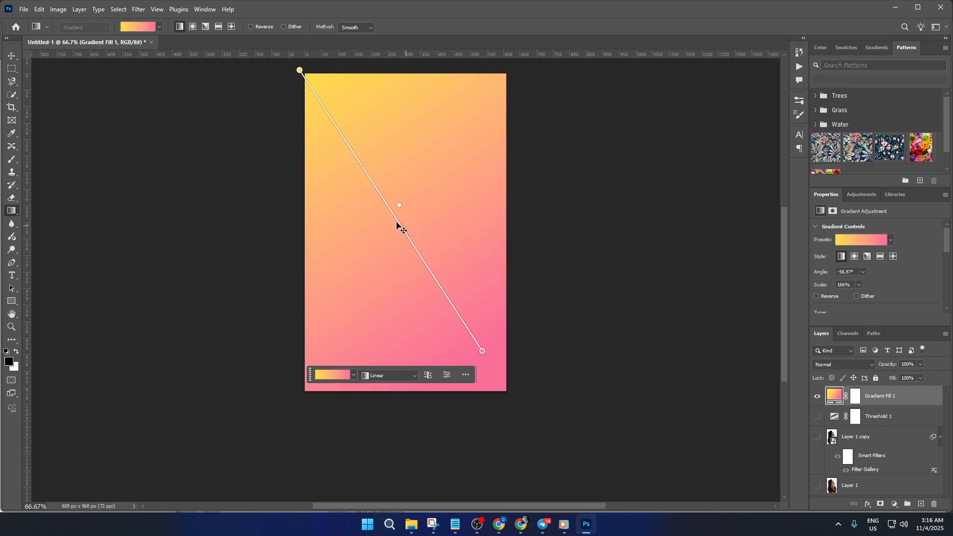
mouse_move(397, 208)
left_mouse_down()
mouse_move(362, 147)
mouse_move(468, 297)
mouse_move(402, 213)
left_mouse_up()
left_click(17, 58)
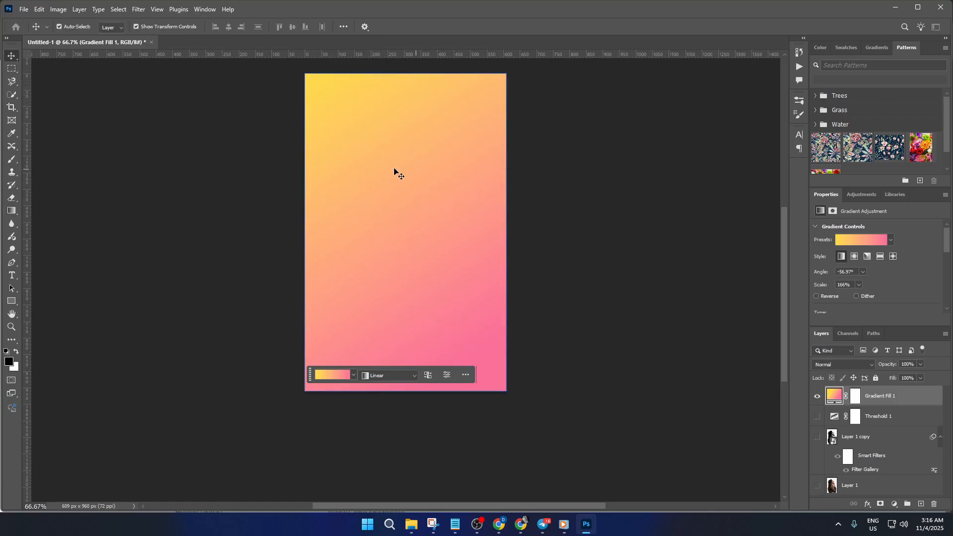
left_click(358, 159)
left_click(578, 235)
left_click(394, 226)
- Draw a linear white-to-gray gradient on the gradient fill's layer mask from the lower-right corner toward the upper left, adjusted to about 125°
left_click(855, 397)
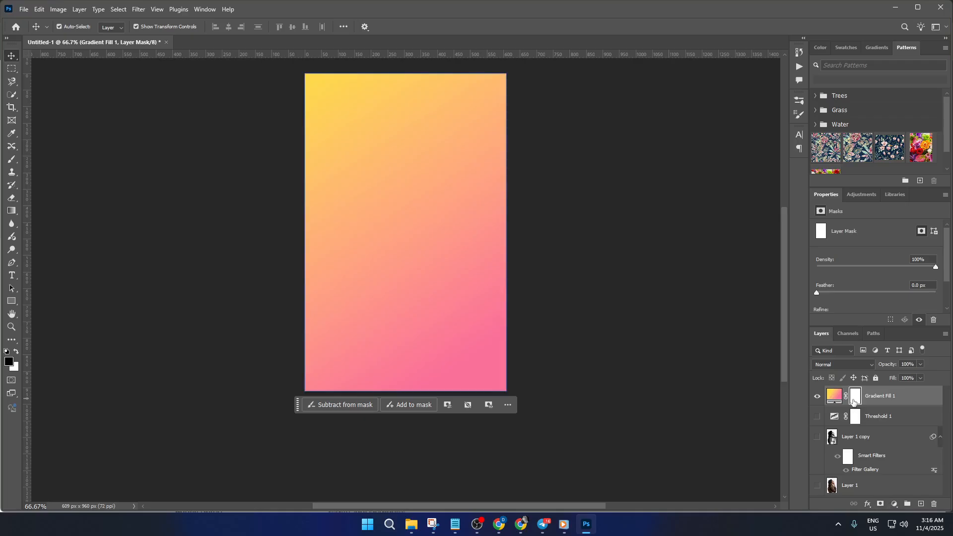
left_click(11, 211)
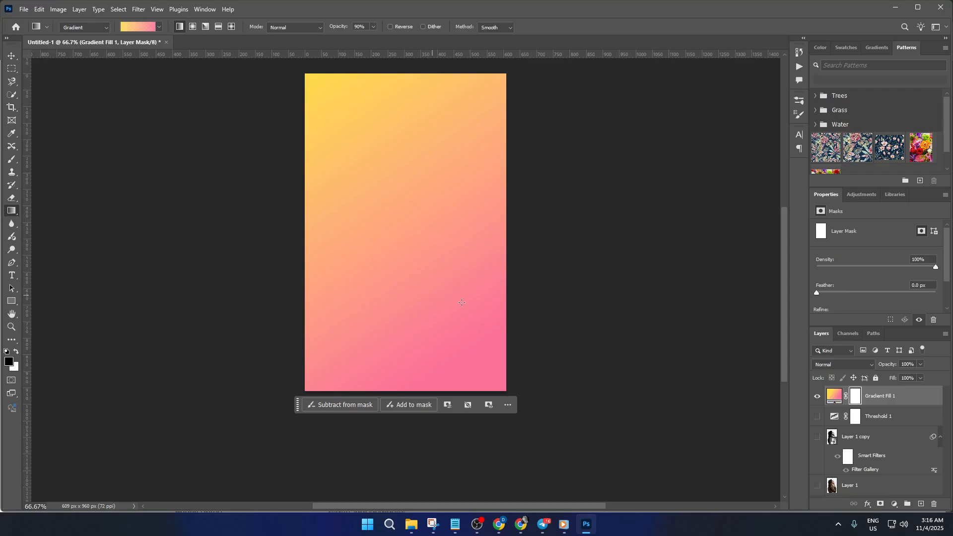
left_click_drag(498, 363, 335, 169)
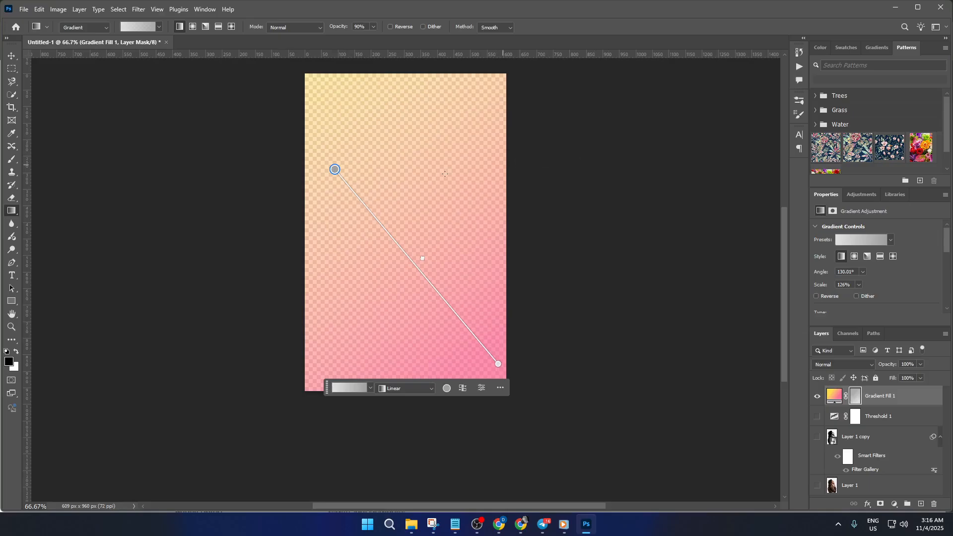
left_click_drag(335, 172, 355, 164)
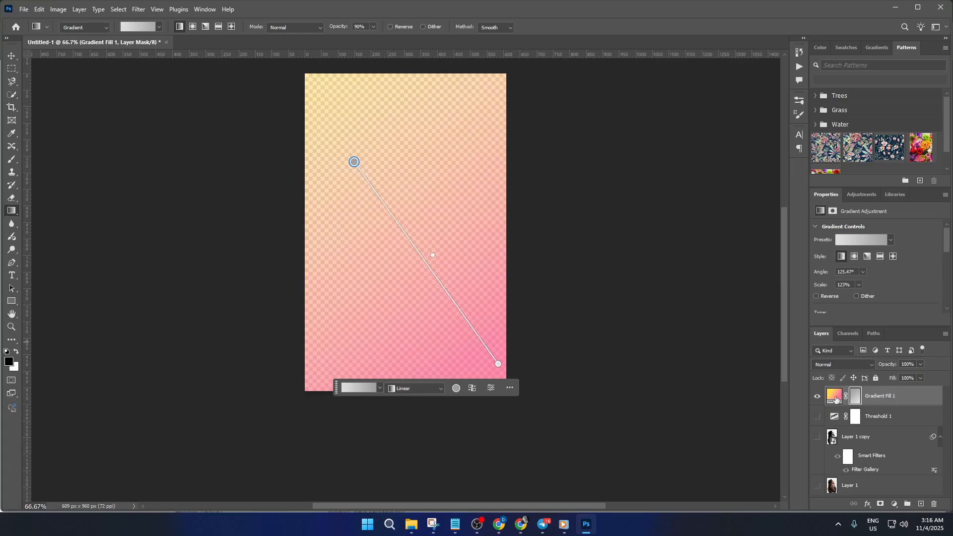
- Finish gradient editing by switching to the Move Tool, and reselect the layer mask of Gradient Fill 1
left_click(855, 400)
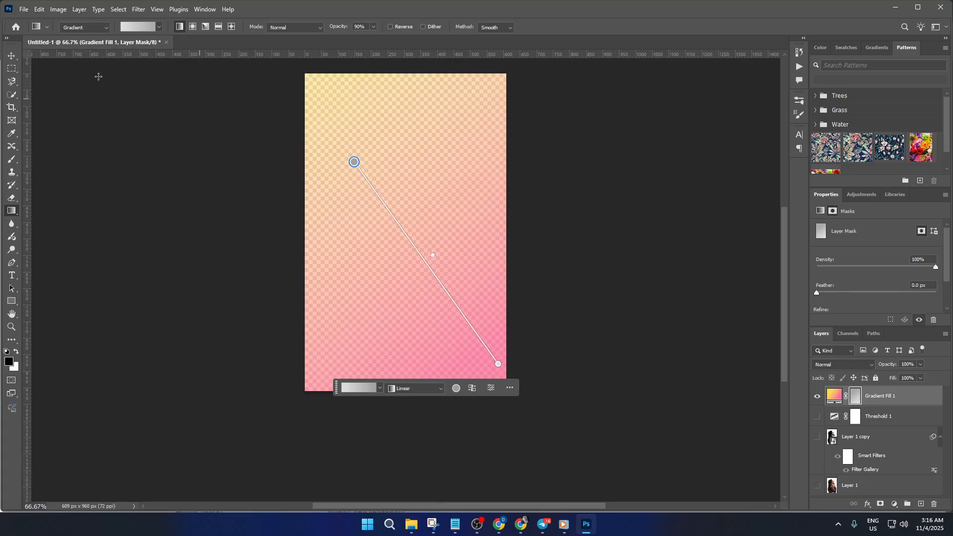
left_click(12, 56)
left_click(666, 203)
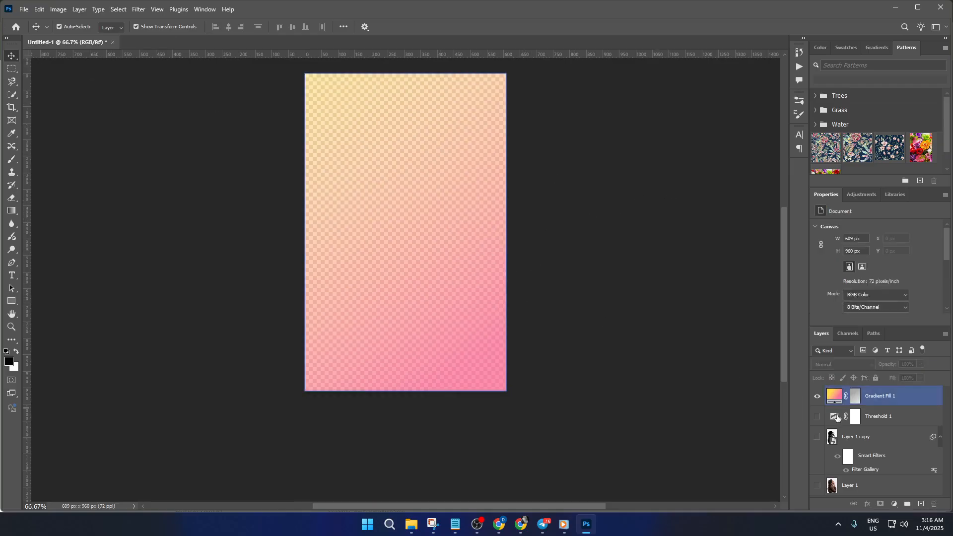
left_click(856, 397)
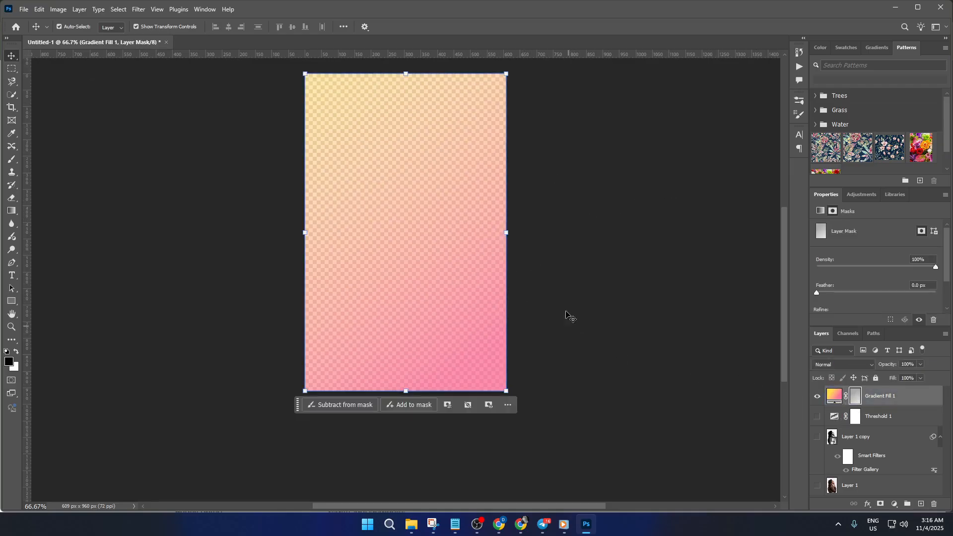